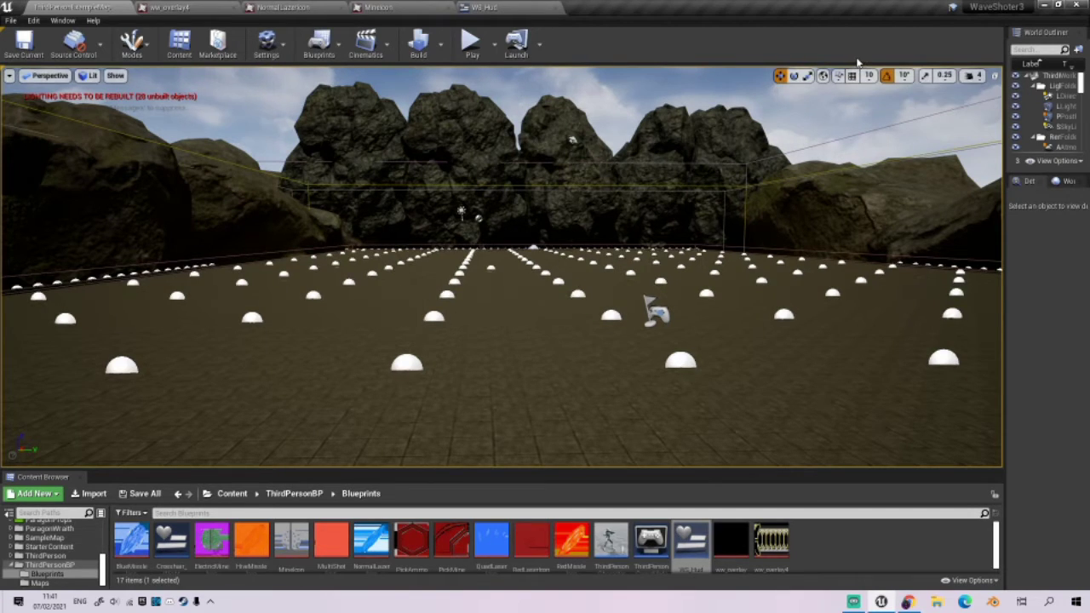
right_drag(502, 265, 442, 264)
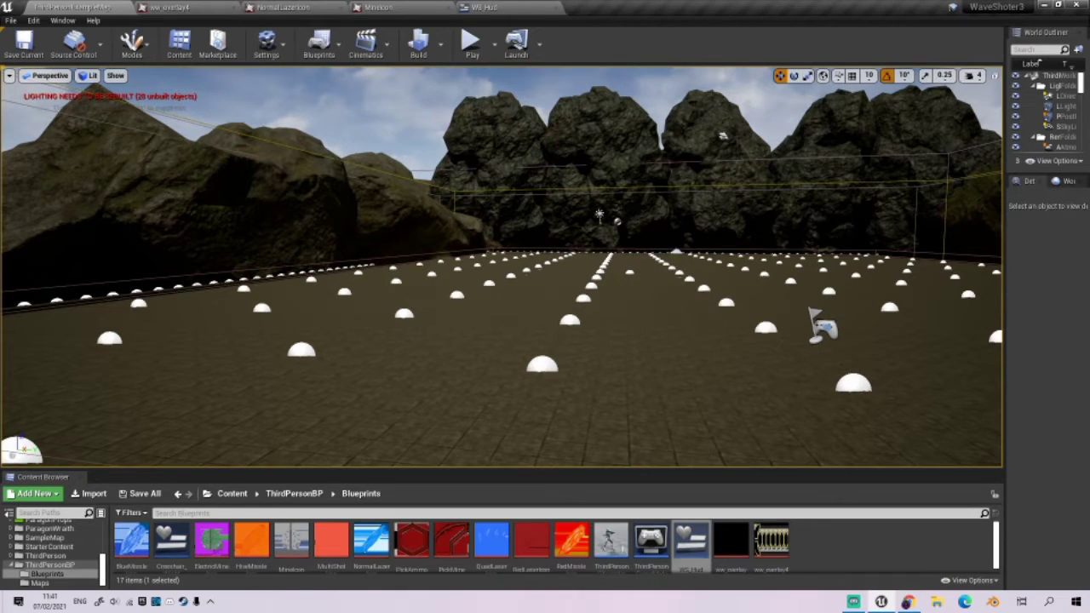
right_drag(503, 265, 676, 270)
right_drag(553, 269, 550, 269)
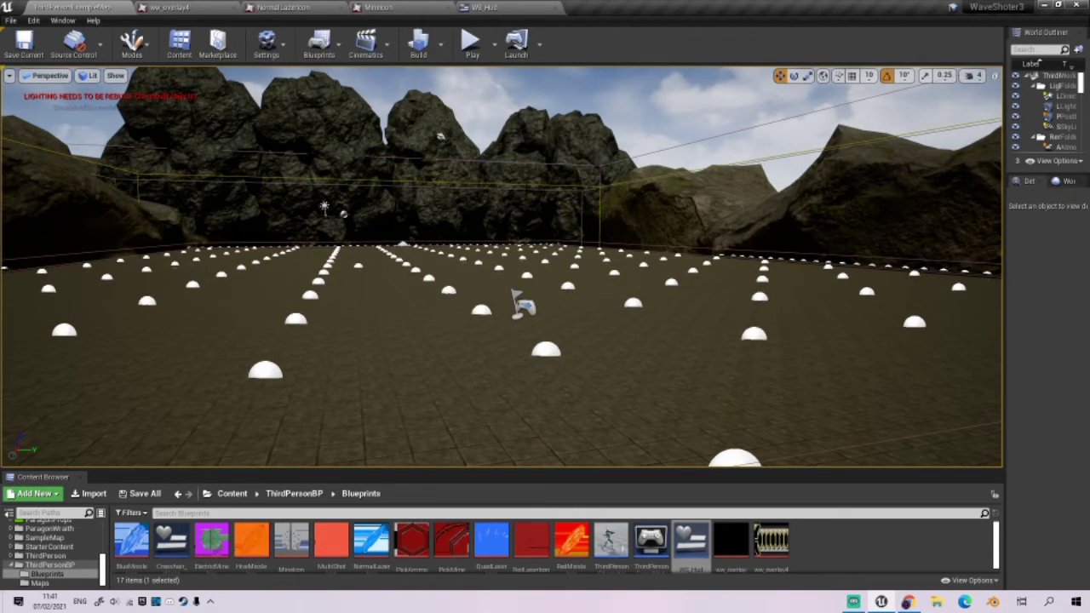
right_drag(503, 267, 562, 290)
key(w)
key(s)
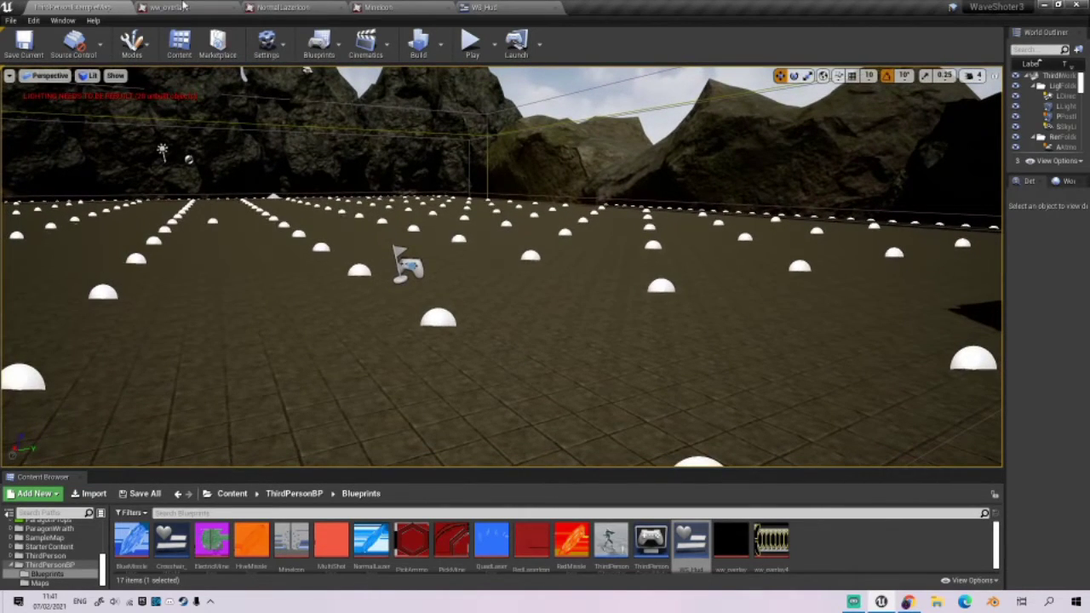
key(w)
right_drag(375, 213, 494, 204)
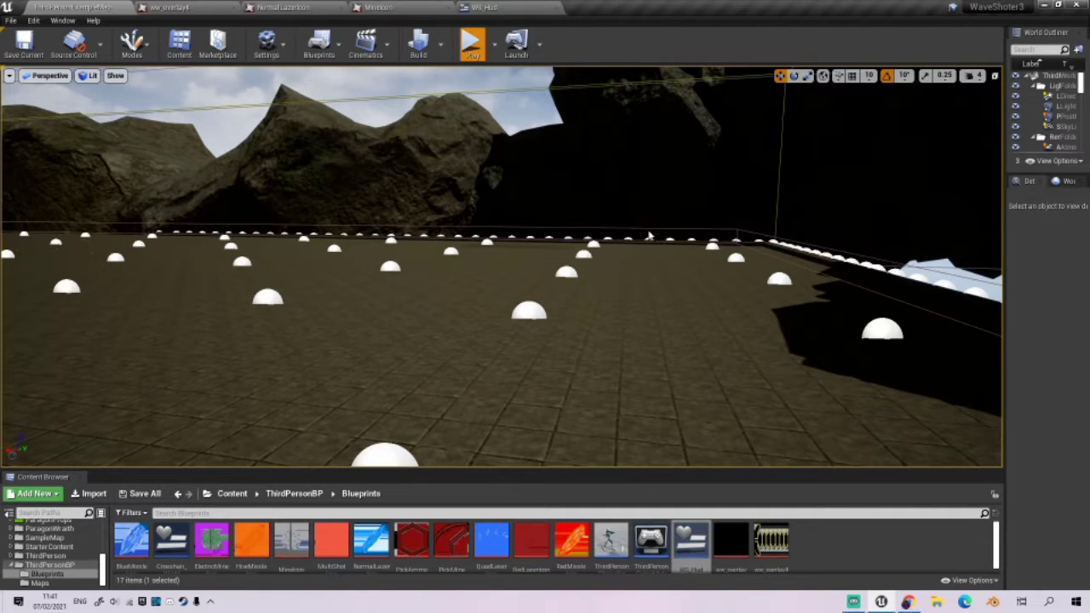
Play-test the level in the editor, moving the character and selecting weapon slot 1, and end the session and dismiss the message log
key(alt+p)
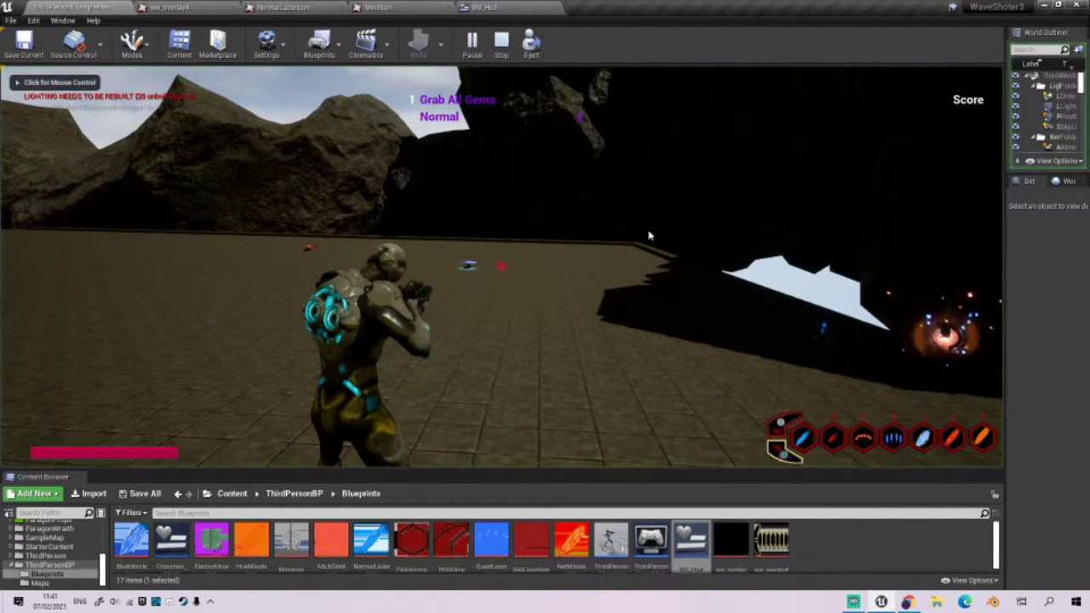
click(649, 236)
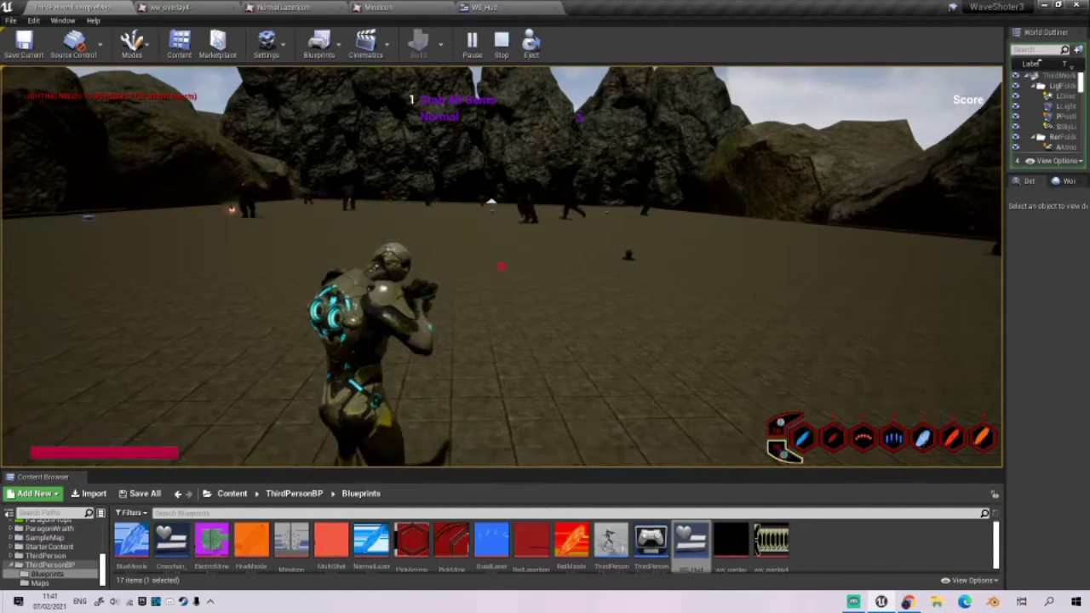
key(w)
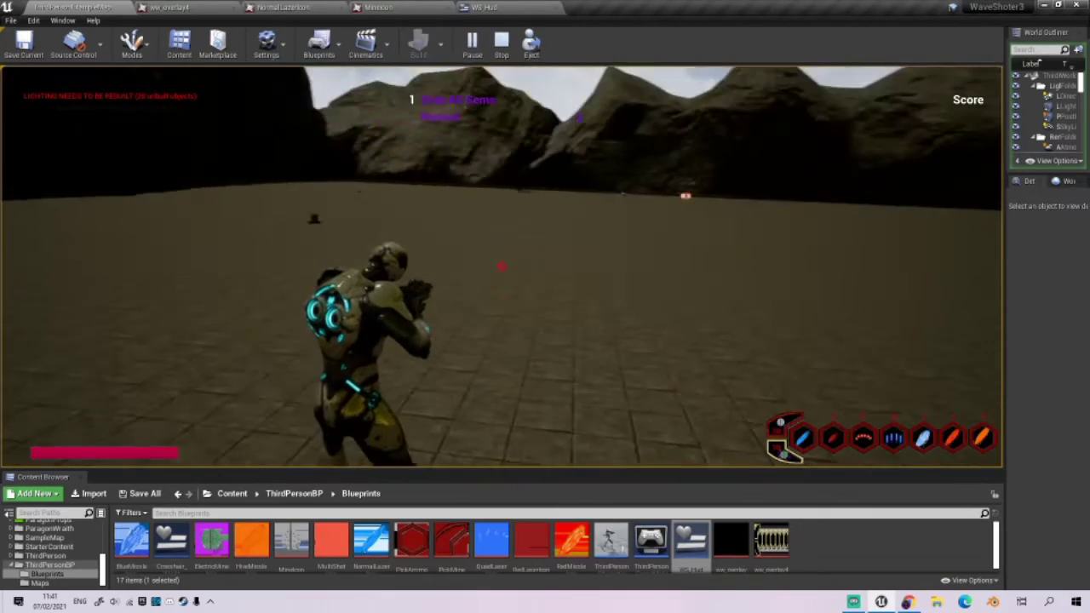
key(1)
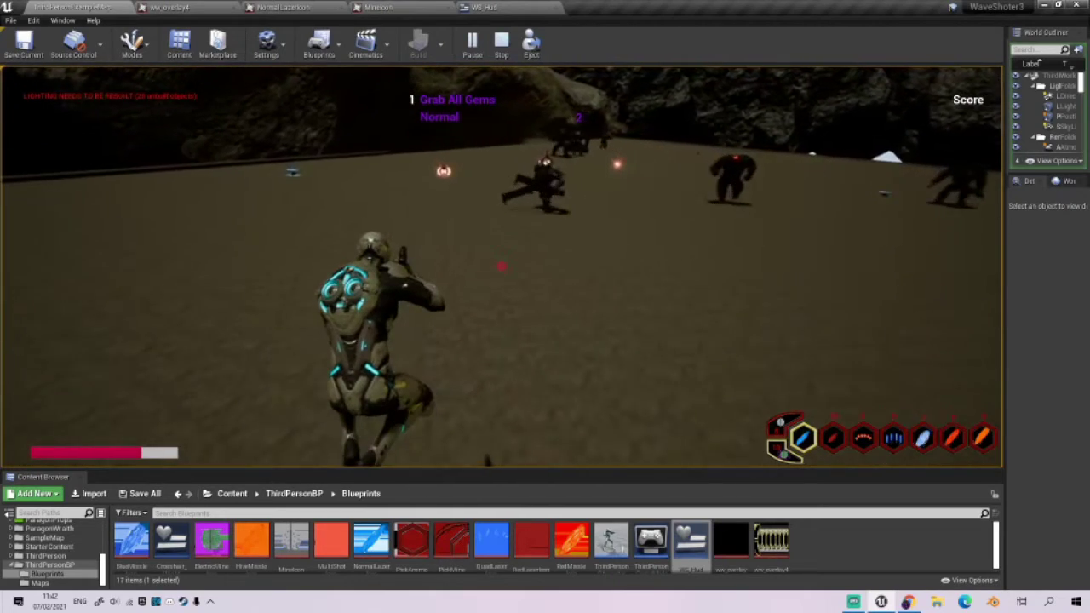
key(w)
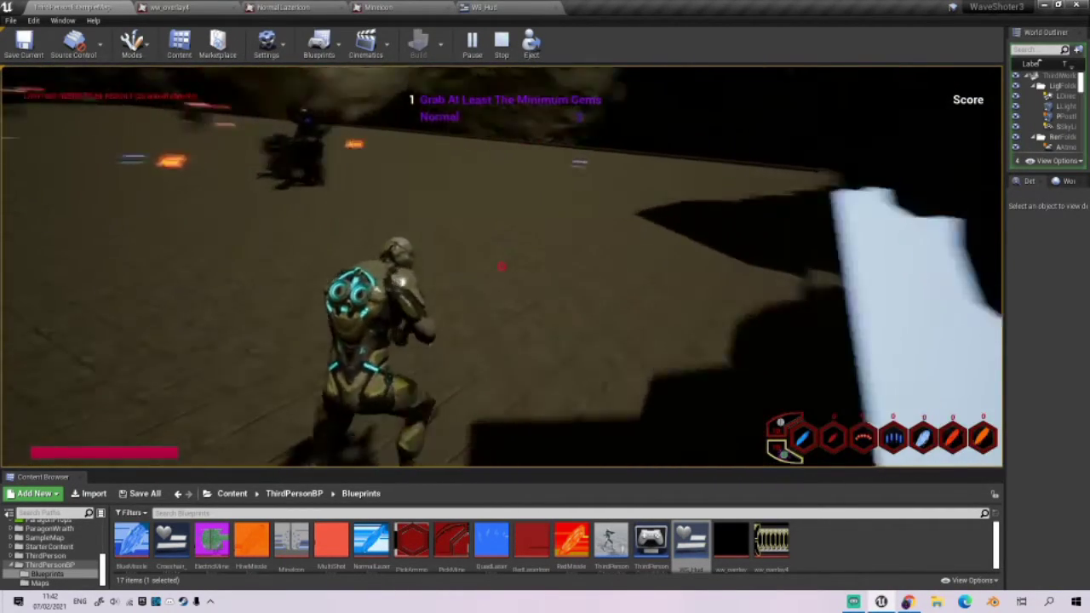
key(d)
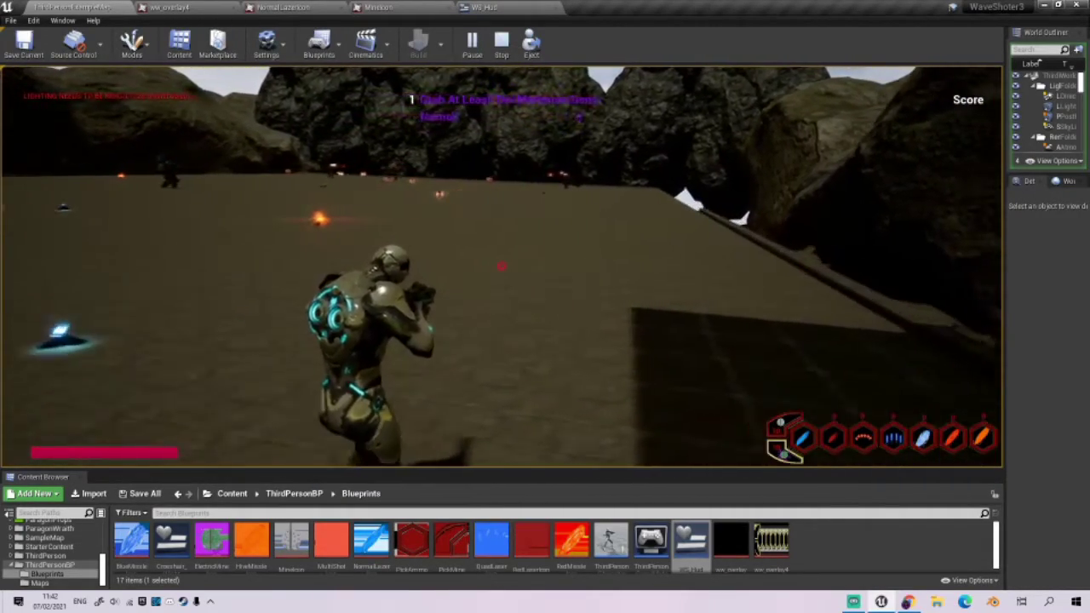
key(d)
key(w)
key(d)
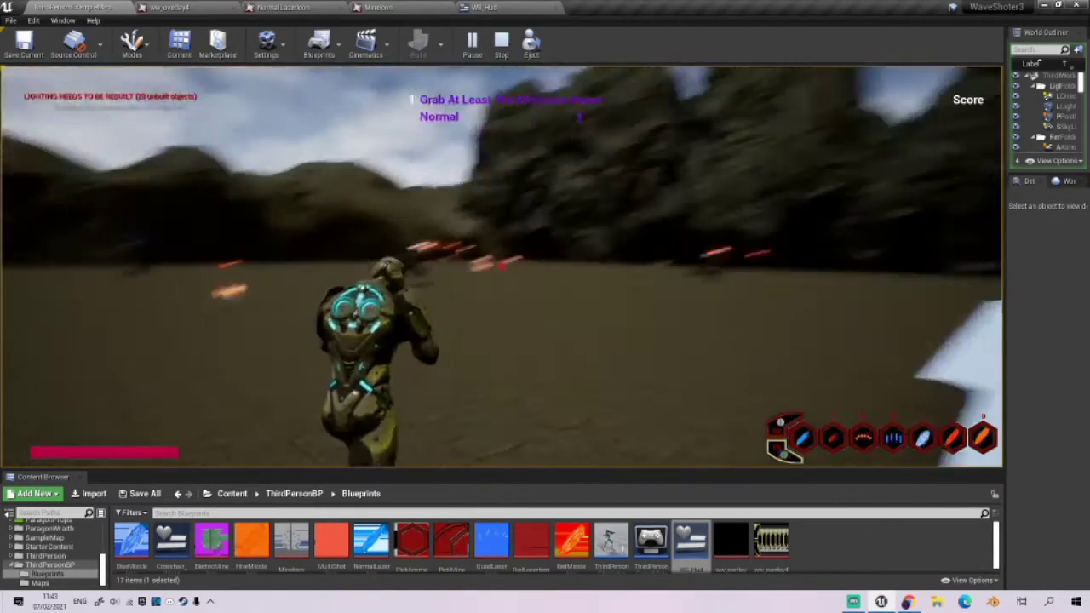
key(Escape)
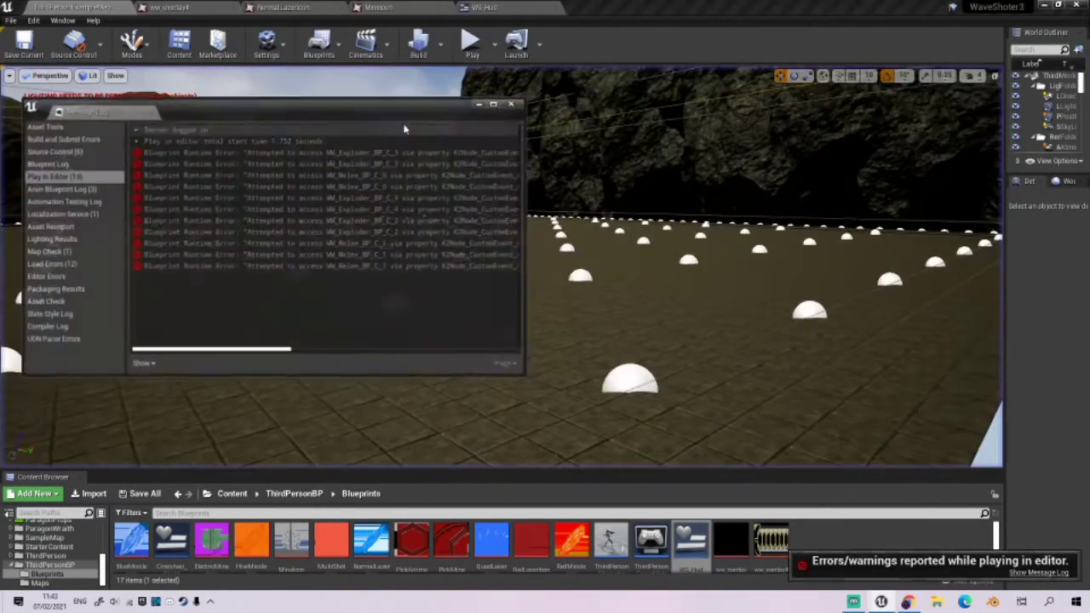
click(512, 106)
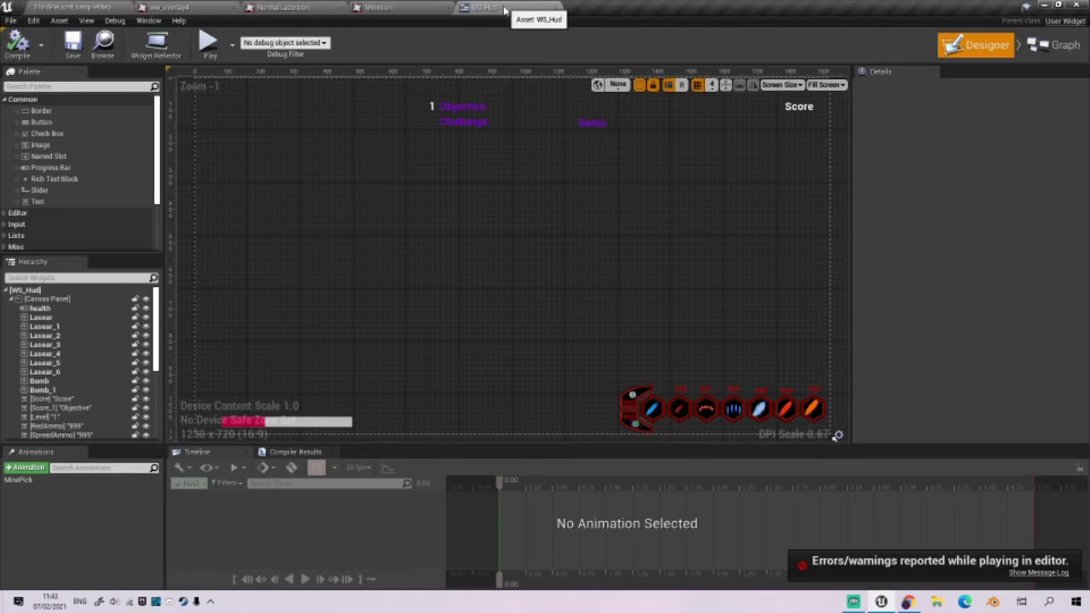
Review the WS_Hud widget layout and the MineIcon and ww_overlay4 textures
click(505, 7)
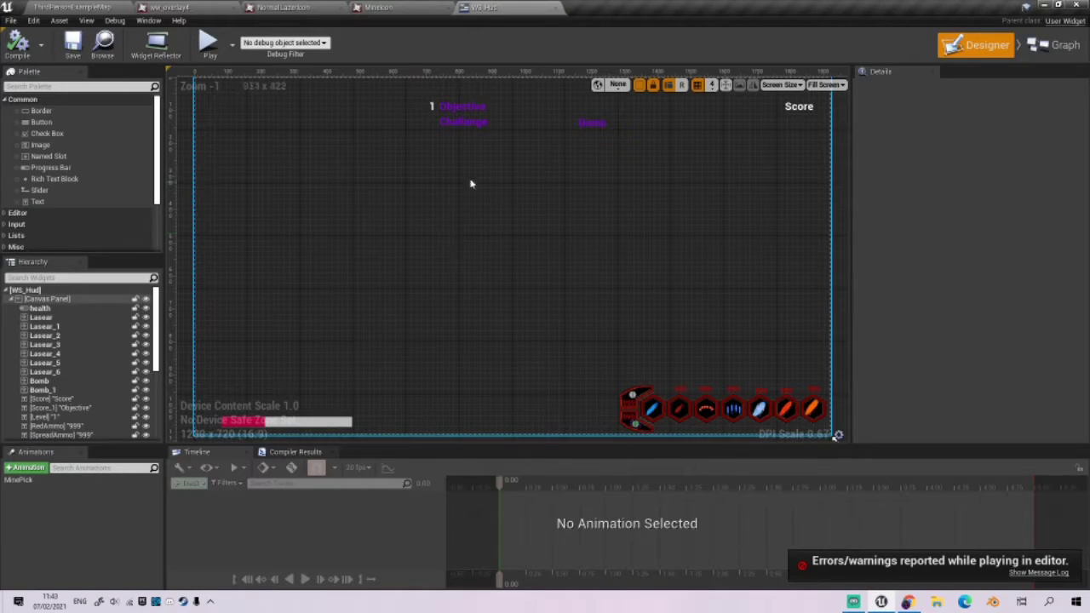
click(424, 7)
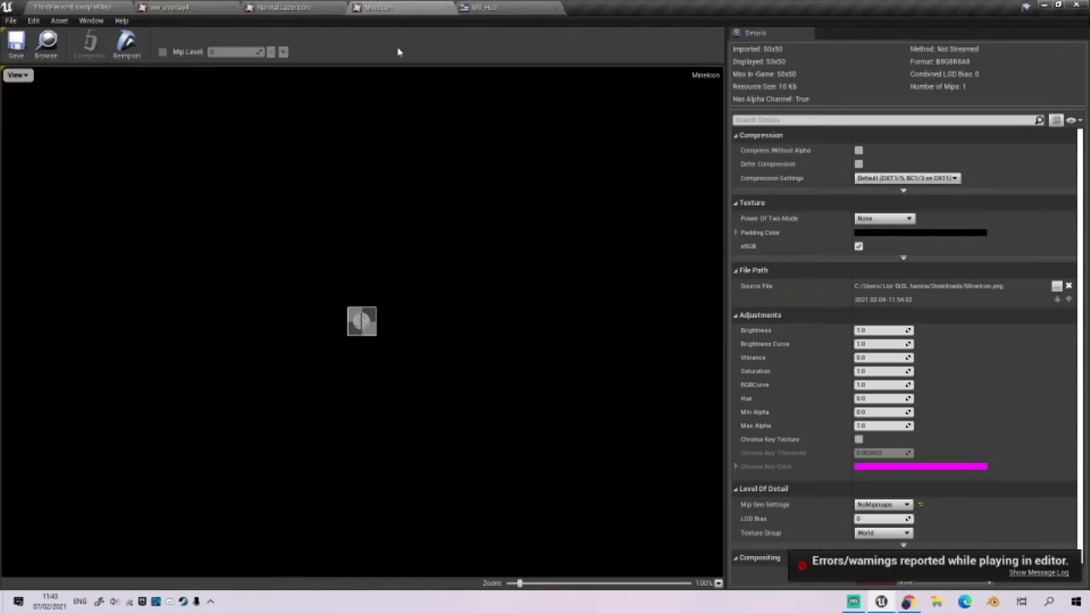
click(221, 6)
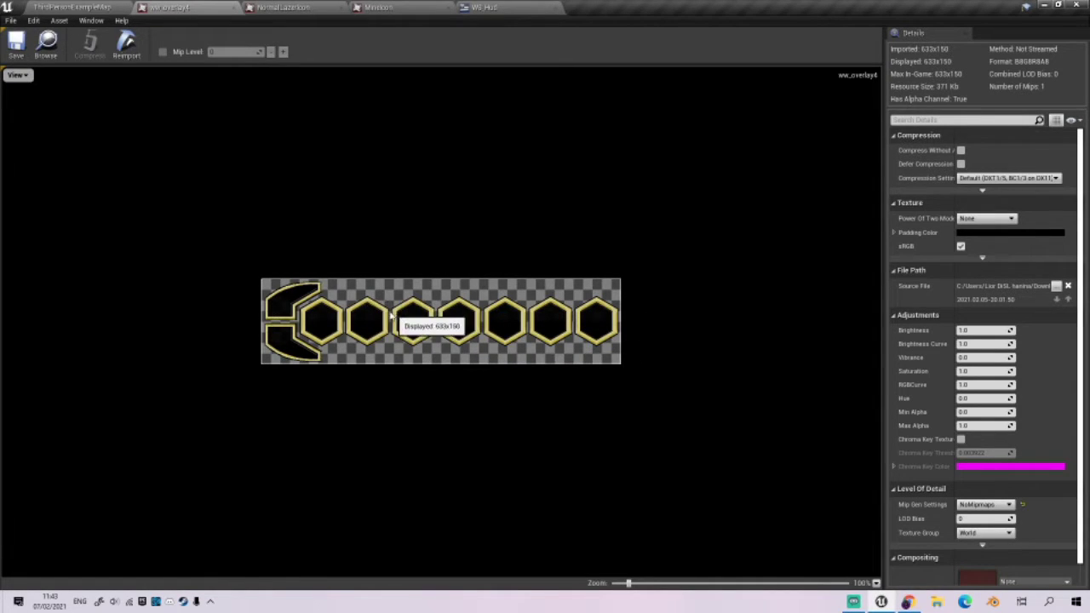
Run the level briefly to view the weapon overlay in the game HUD, and end the session
click(102, 6)
click(470, 37)
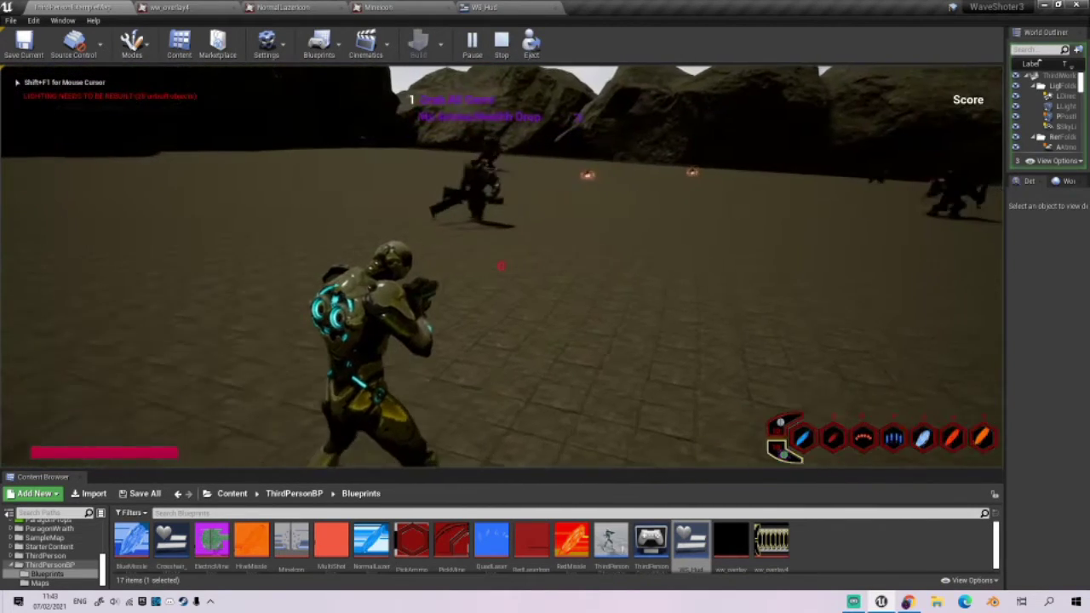
key(Escape)
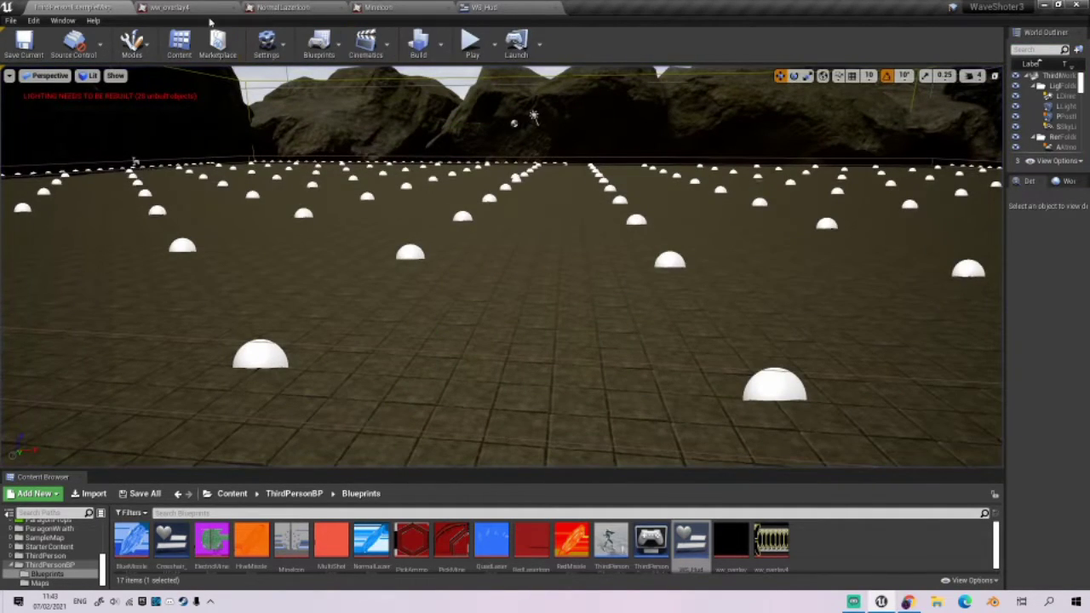
Examine the ww_overlay4 highlight texture and the NormalLazerIcon and MineIcon textures
click(170, 6)
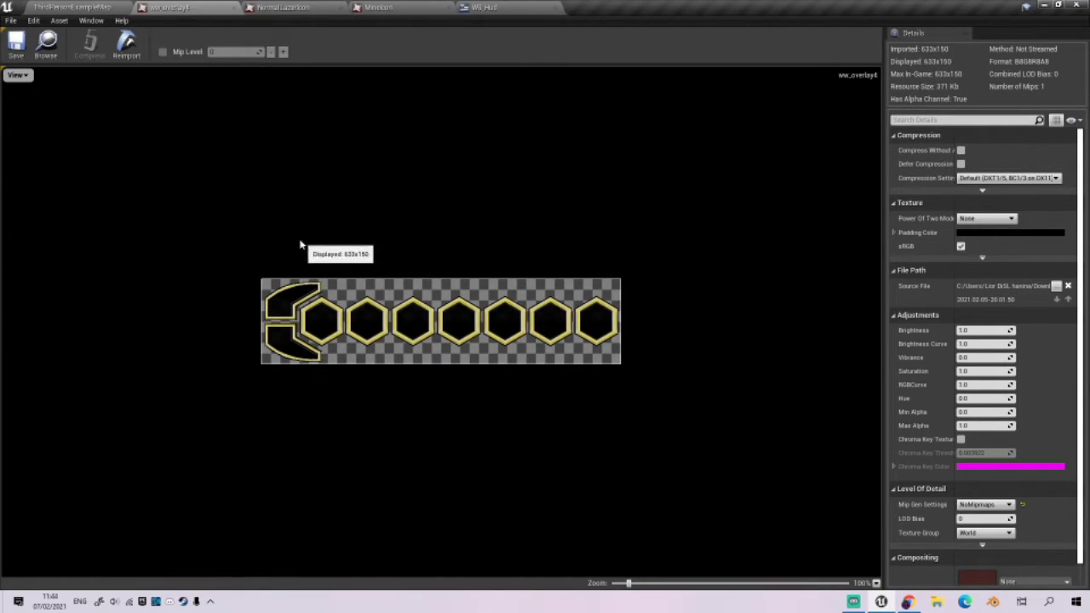
click(285, 7)
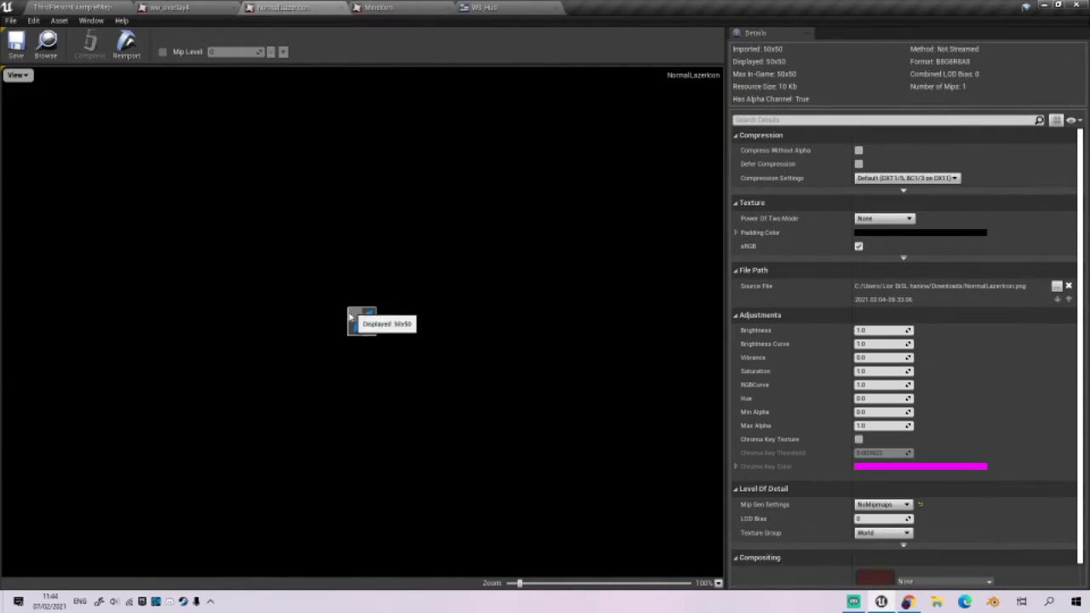
click(411, 7)
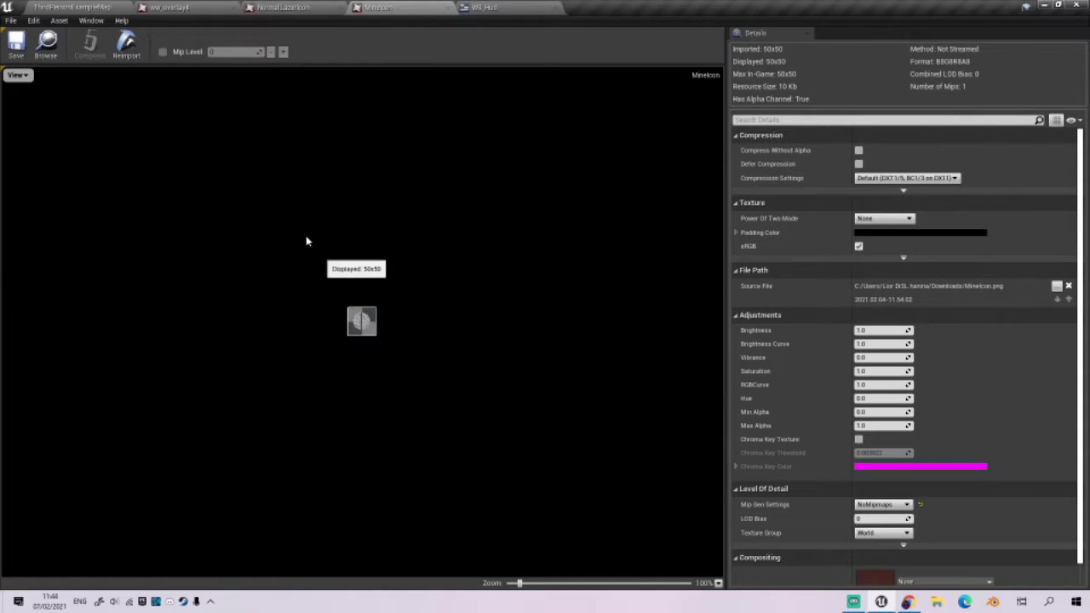
Check the HUD in a short play session, and compare it with the ww_overlay4, NormalLazerIcon and MineIcon textures
click(118, 6)
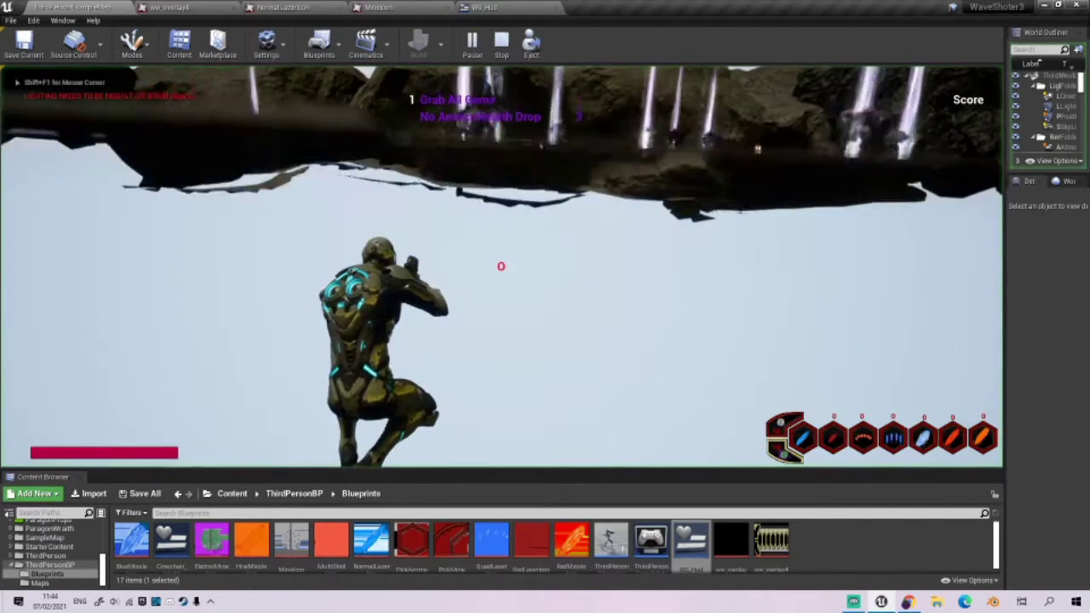
key(Escape)
click(170, 7)
click(281, 7)
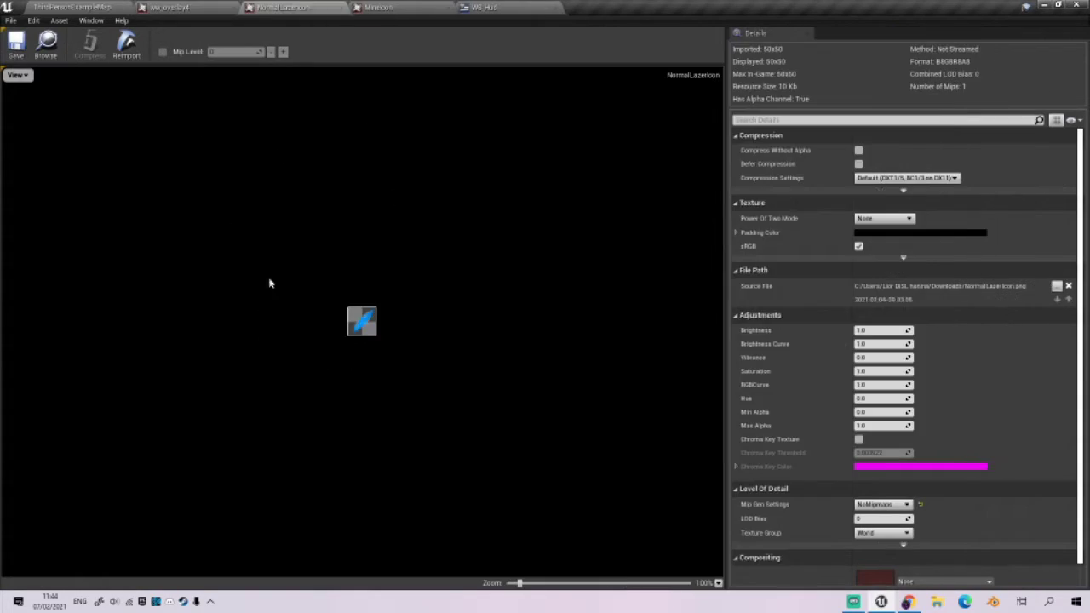
click(379, 6)
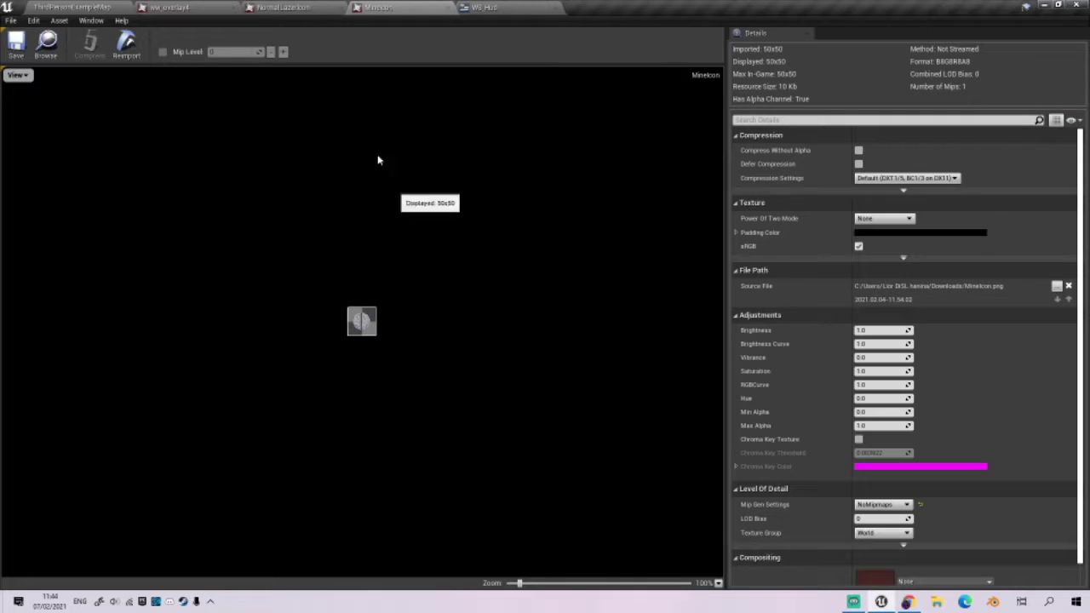
Play-test the level again, fire the weapon once at the enemies, and end the session
click(125, 6)
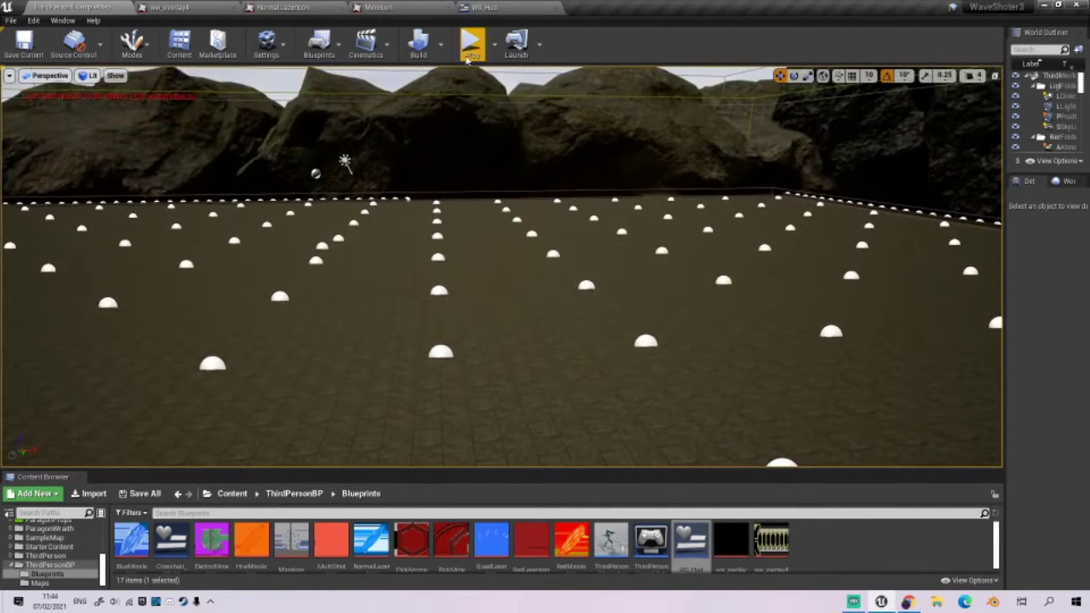
click(471, 45)
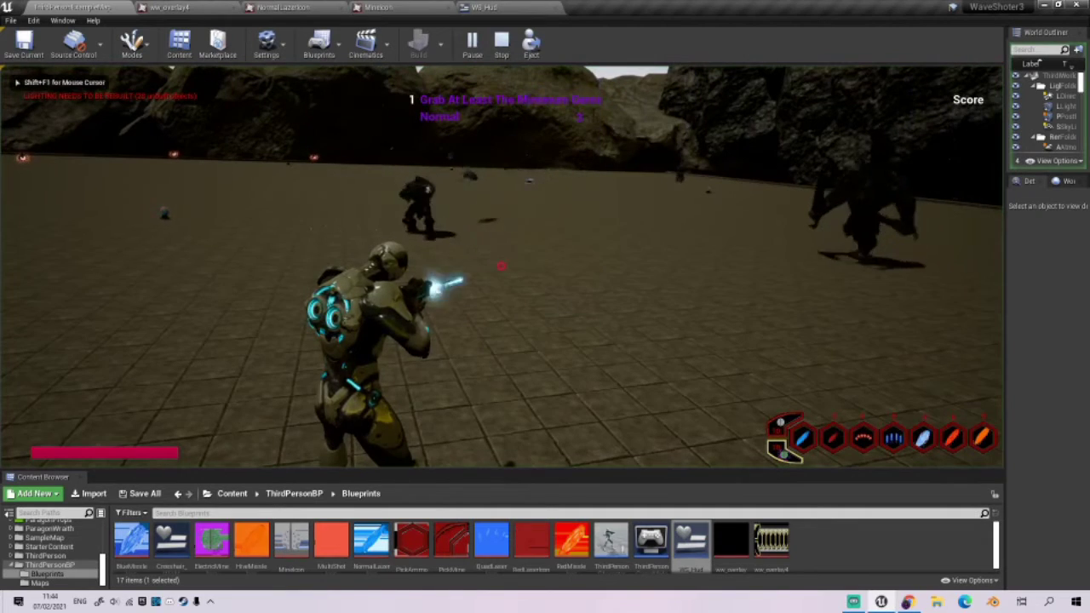
click(501, 265)
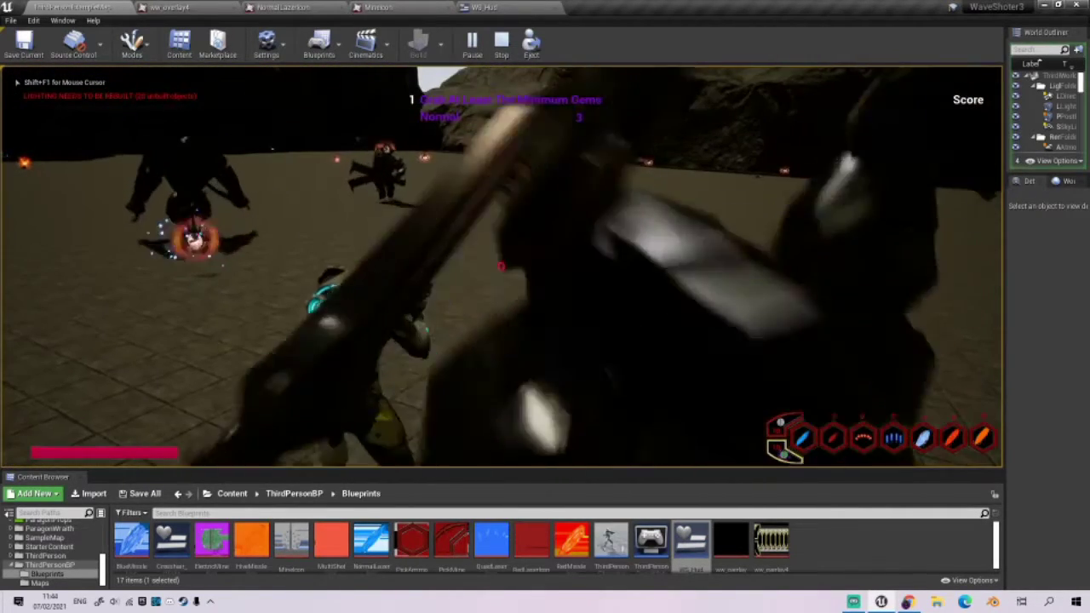
key(Escape)
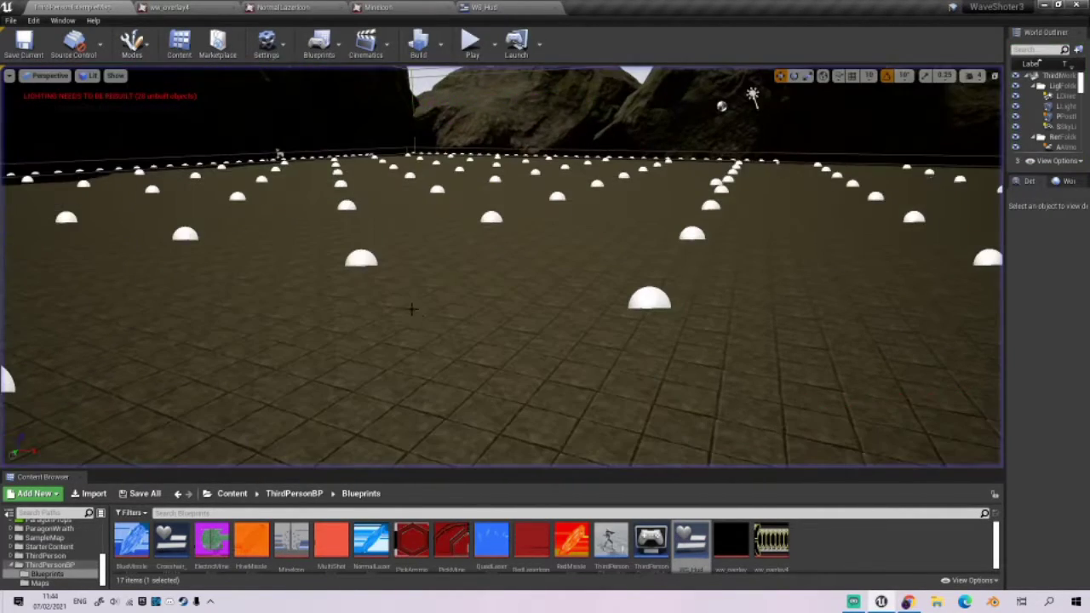
Start a new play session, shoot repeatedly at the distant enemies while advancing, and stop playing
click(469, 57)
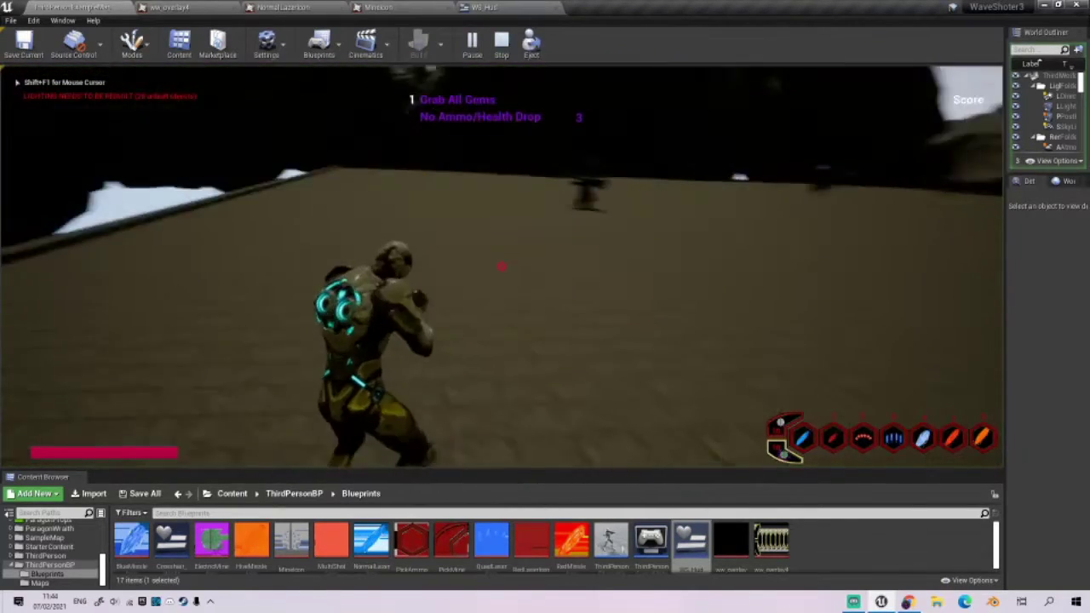
click(500, 266)
click(501, 266)
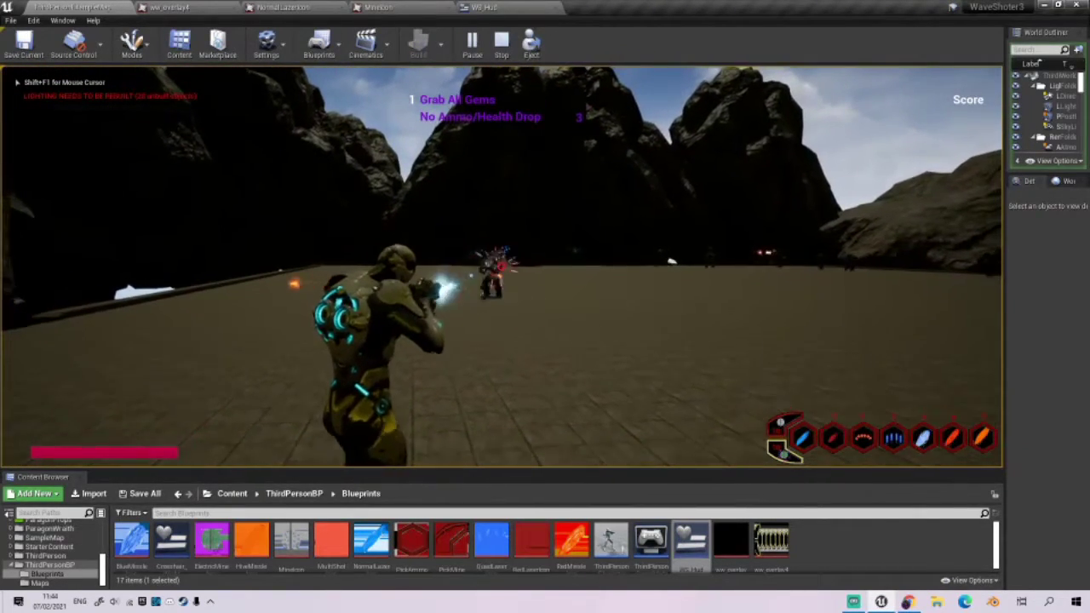
click(501, 265)
click(501, 266)
click(501, 266)
click(500, 266)
click(501, 266)
click(500, 265)
click(500, 266)
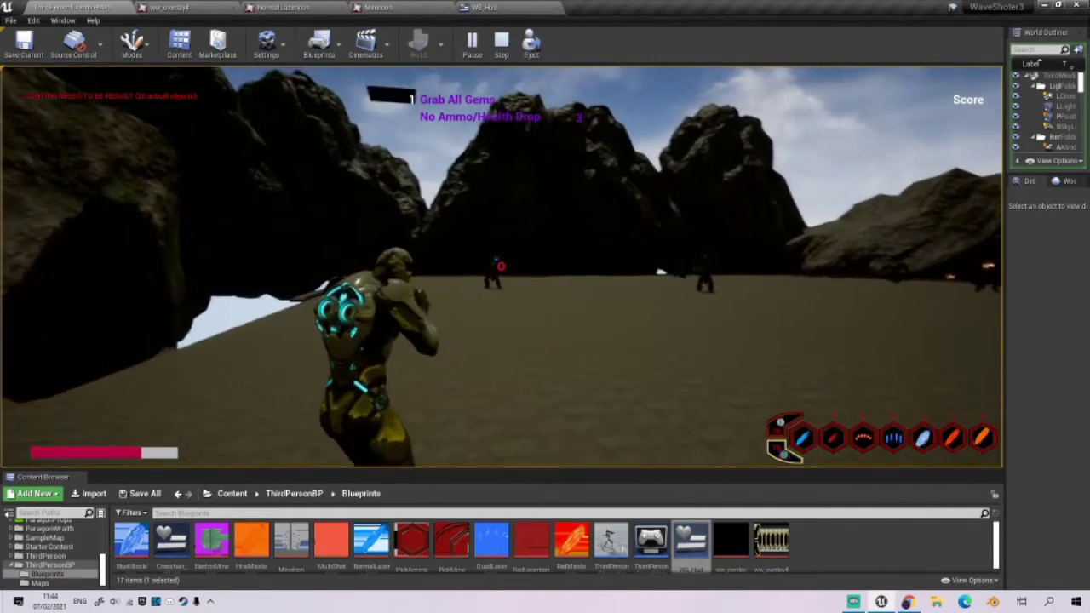
key(w)
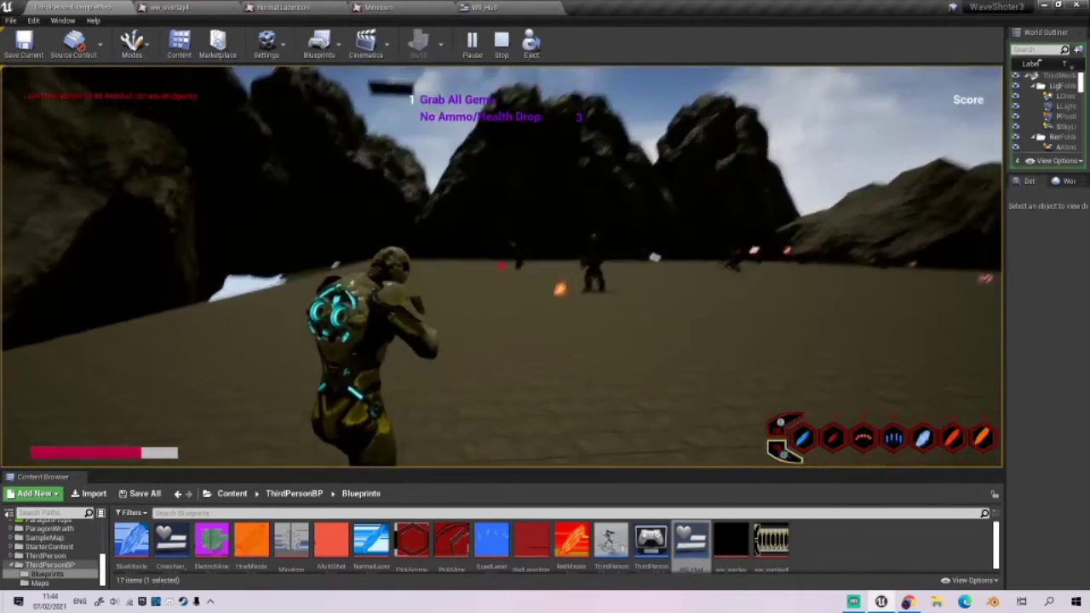
click(500, 266)
click(500, 266)
click(501, 267)
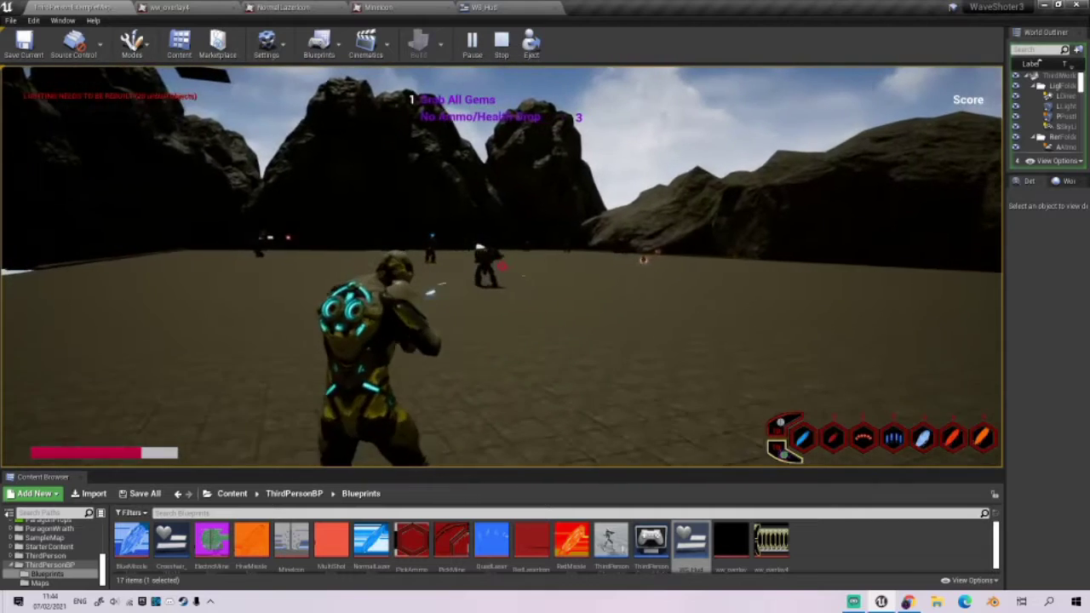
click(501, 266)
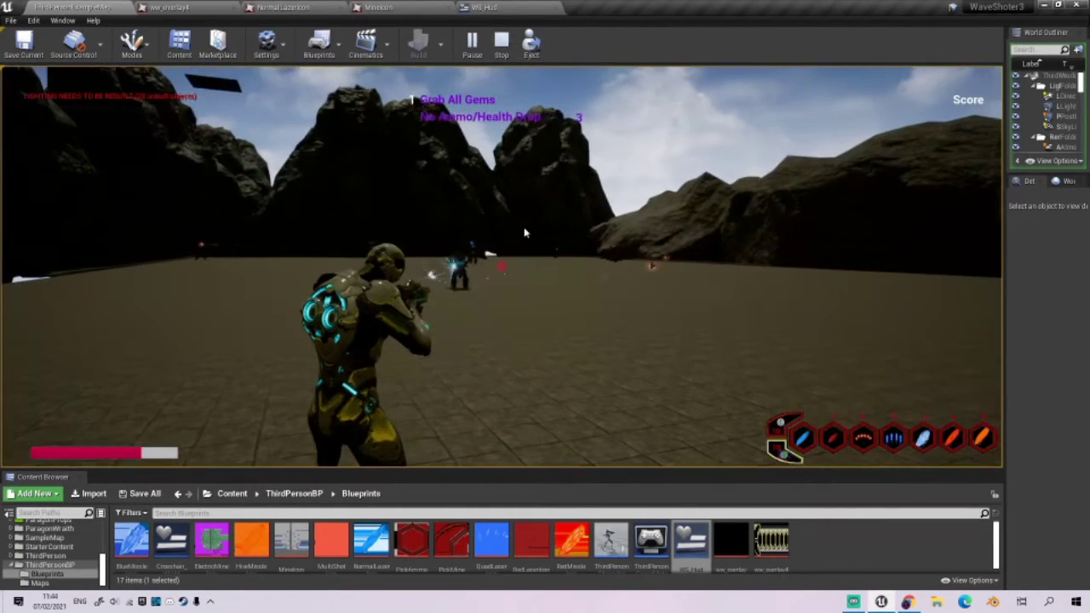
key(Escape)
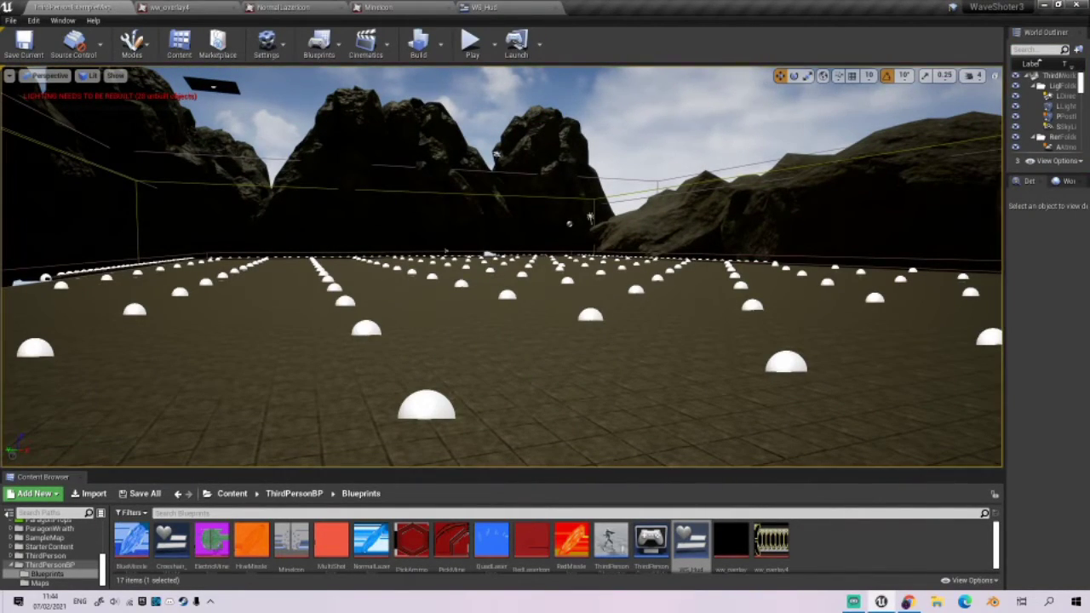
Switch the viewport to game view to hide the editor icons, and play-test the level with two shots at the enemies before stopping
key(g)
right_drag(502, 267, 415, 234)
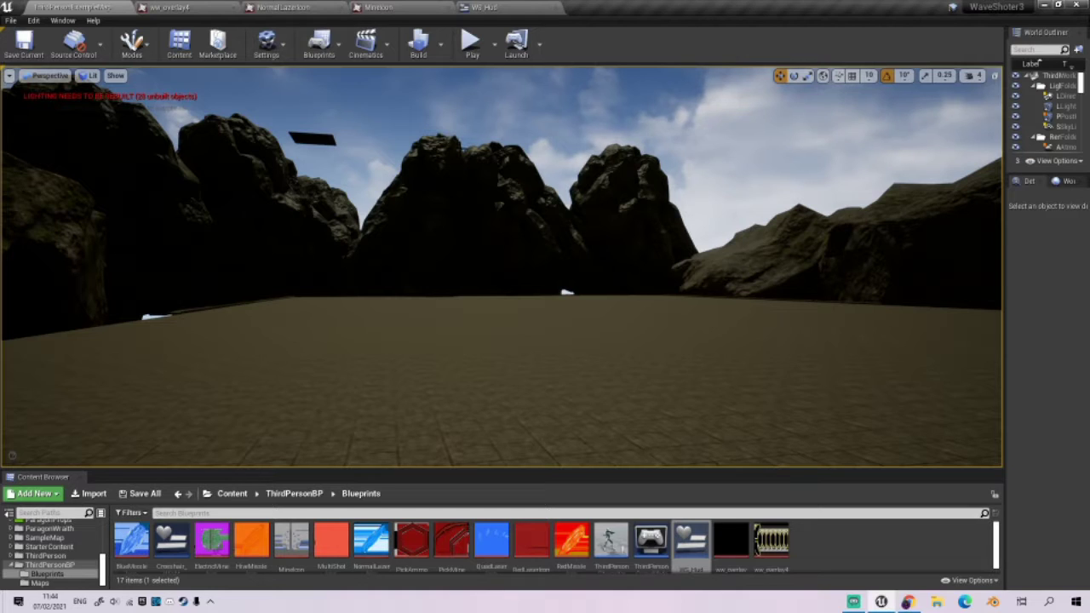
click(472, 42)
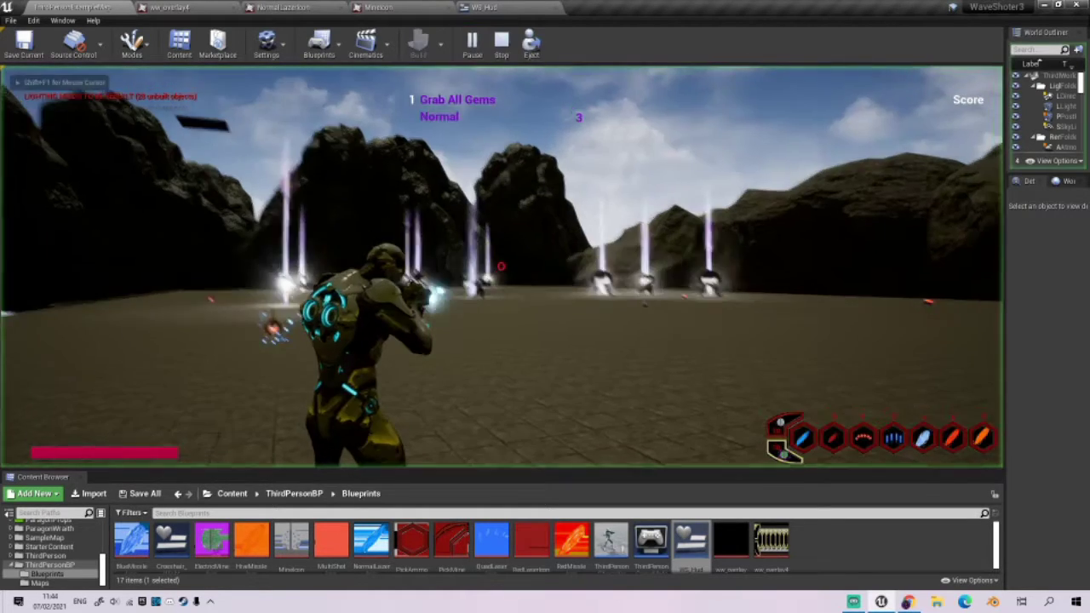
click(501, 267)
click(502, 267)
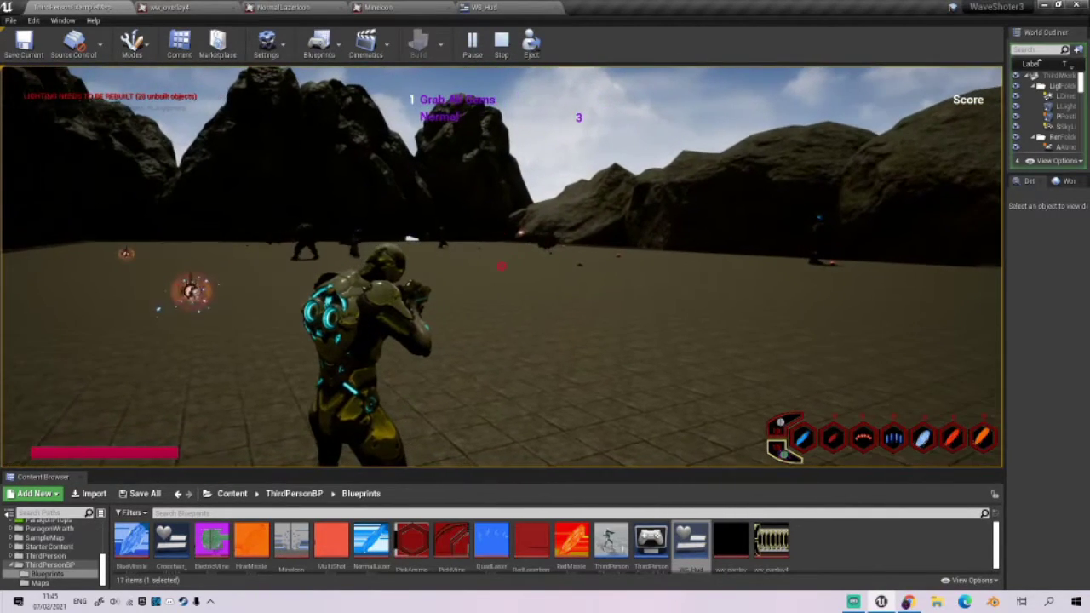
key(Escape)
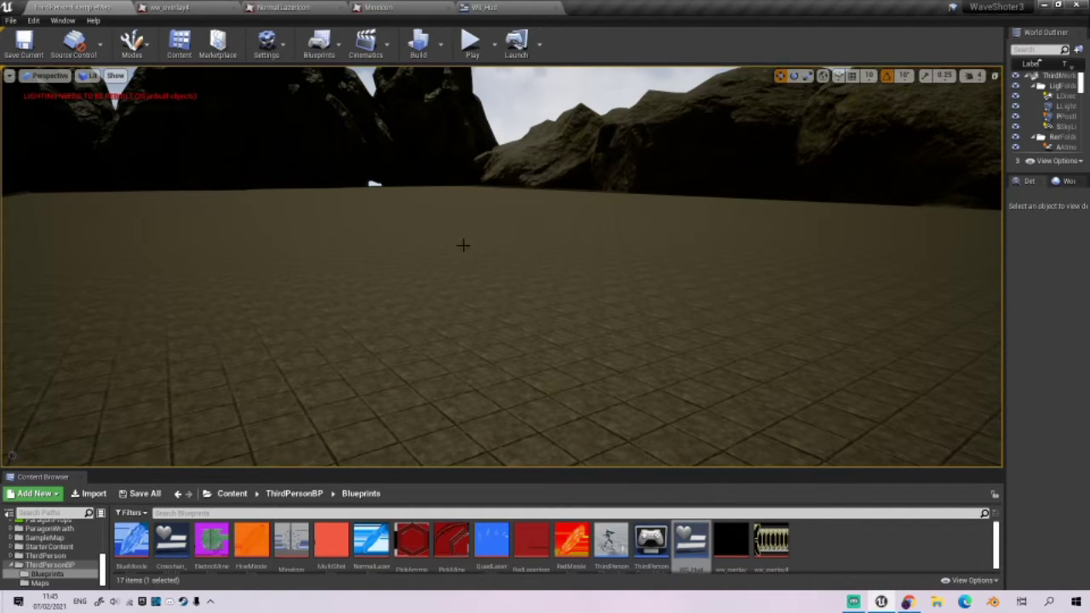
Inspect the arena's floor tile group and the sky sphere, selecting each in turn, and look over the arena's edge
click(434, 295)
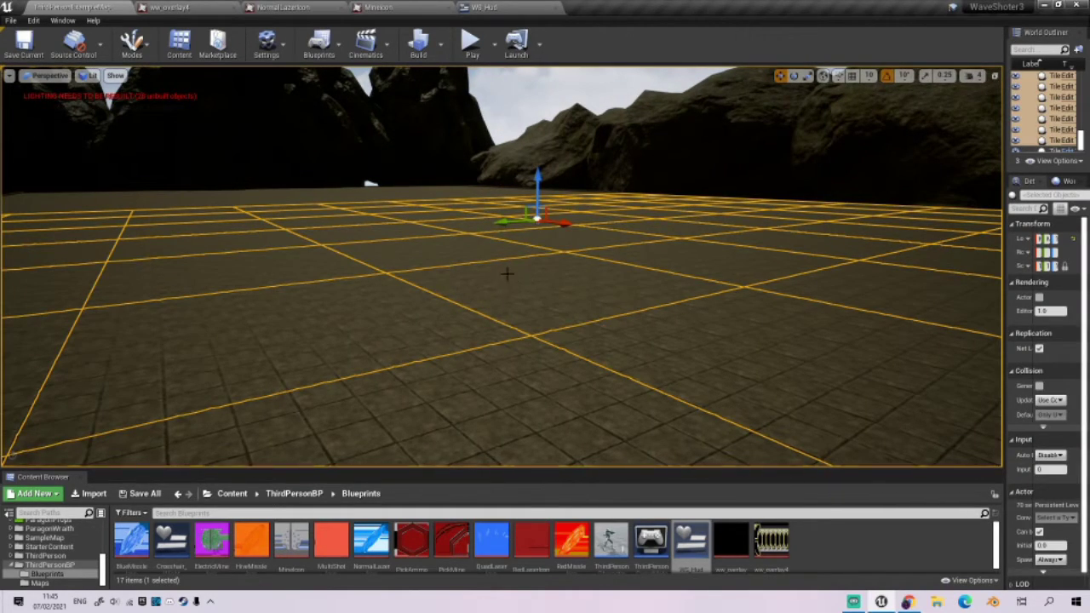
click(576, 85)
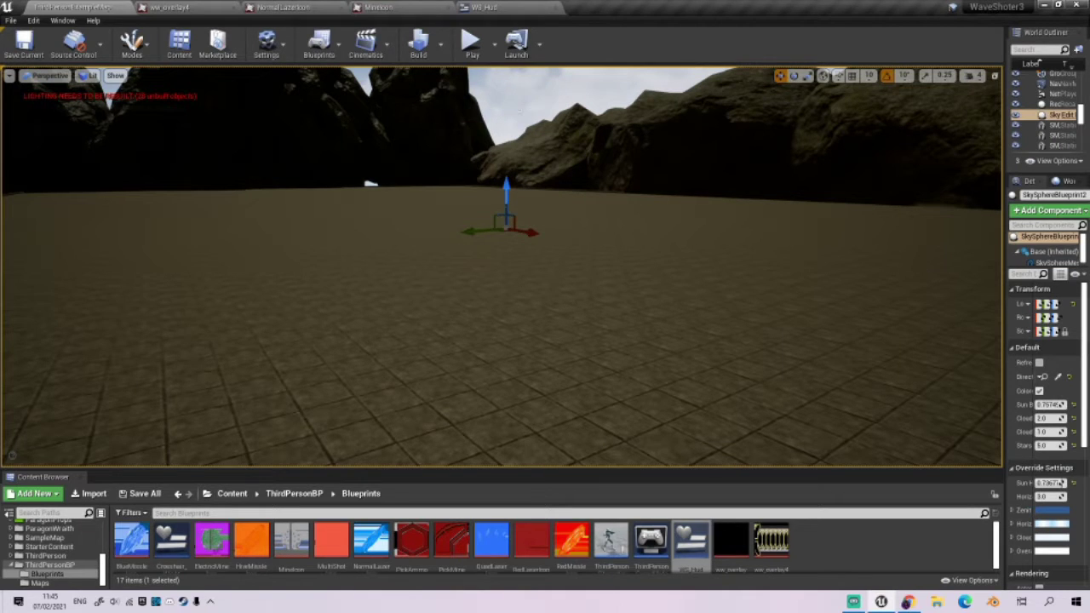
right_drag(503, 267, 511, 217)
right_drag(596, 298, 613, 298)
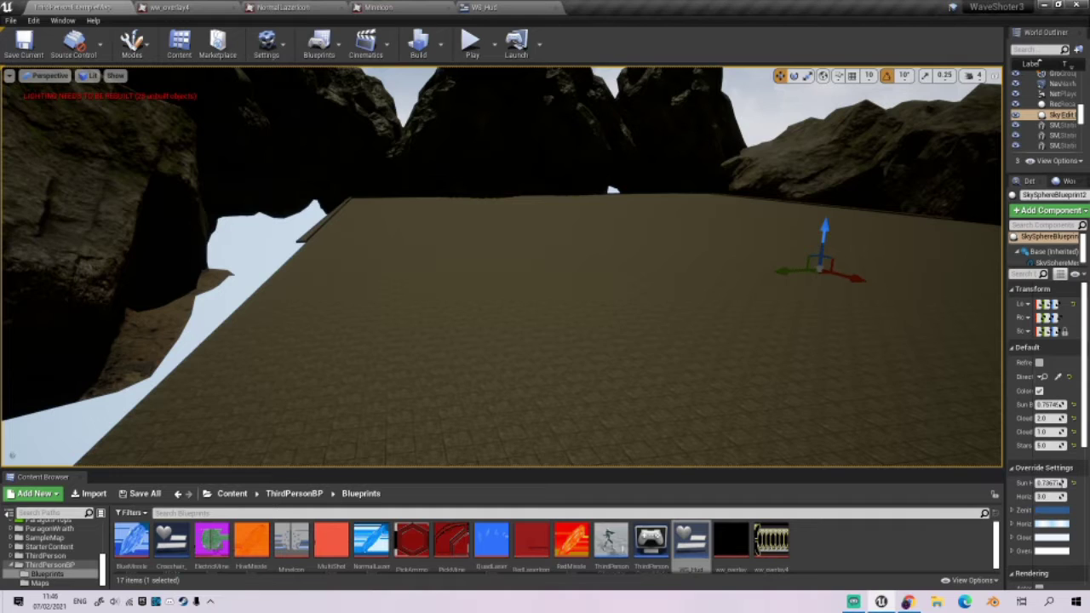
mouse_move(498, 194)
right_down()
mouse_move(766, 201)
mouse_move(498, 193)
right_up()
Play-test the level with sustained firing while moving forward and back across the arena, and end the session
click(470, 41)
click(501, 267)
click(501, 266)
click(501, 267)
click(501, 267)
click(501, 267)
click(501, 266)
click(501, 267)
click(501, 267)
key(w)
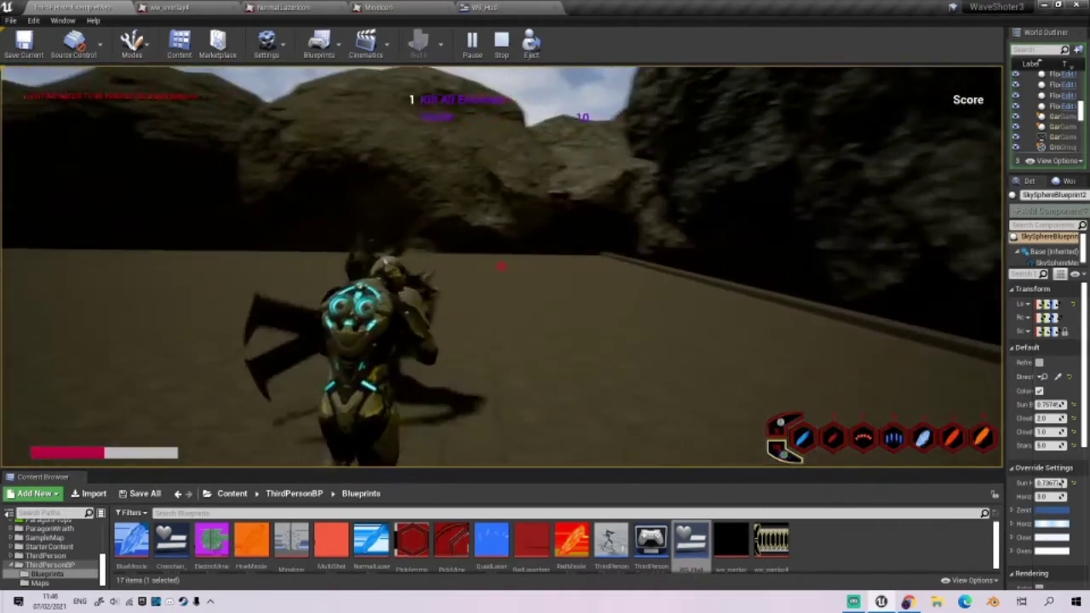
click(501, 267)
key(s)
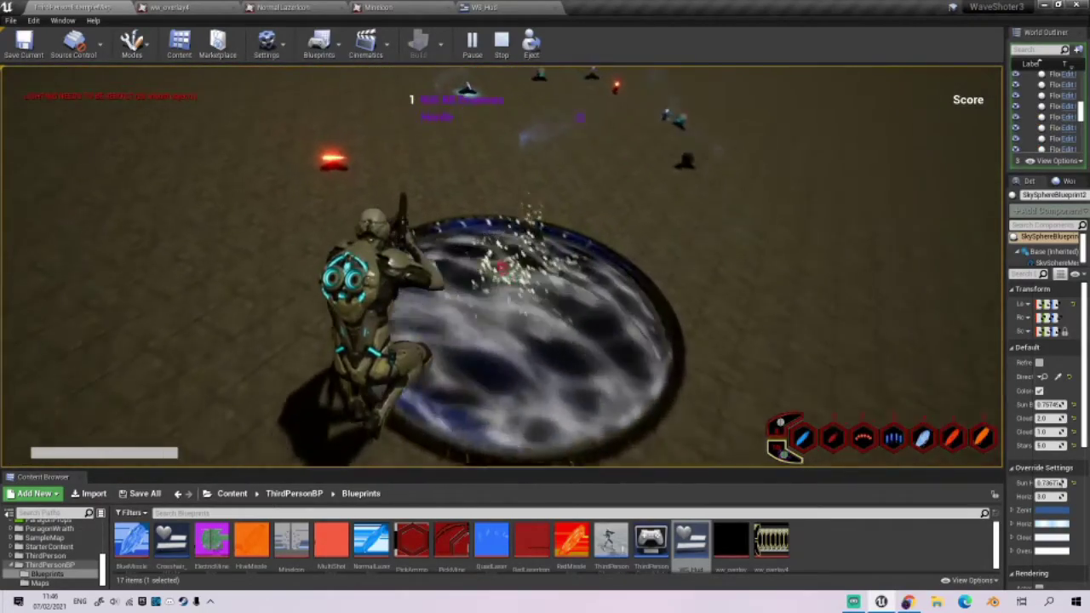
key(Escape)
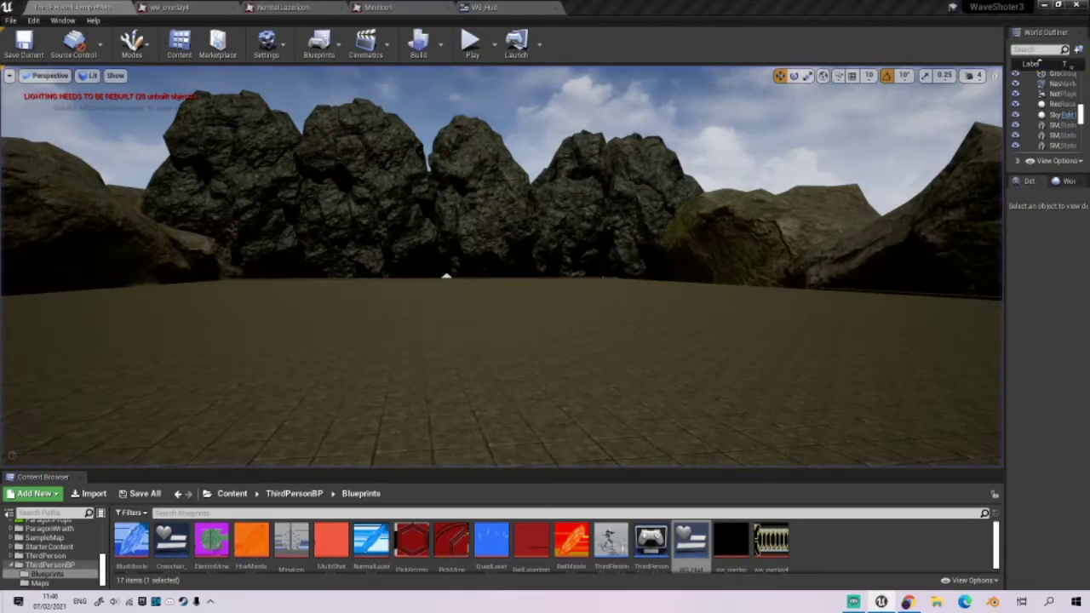
key(alt+Tab)
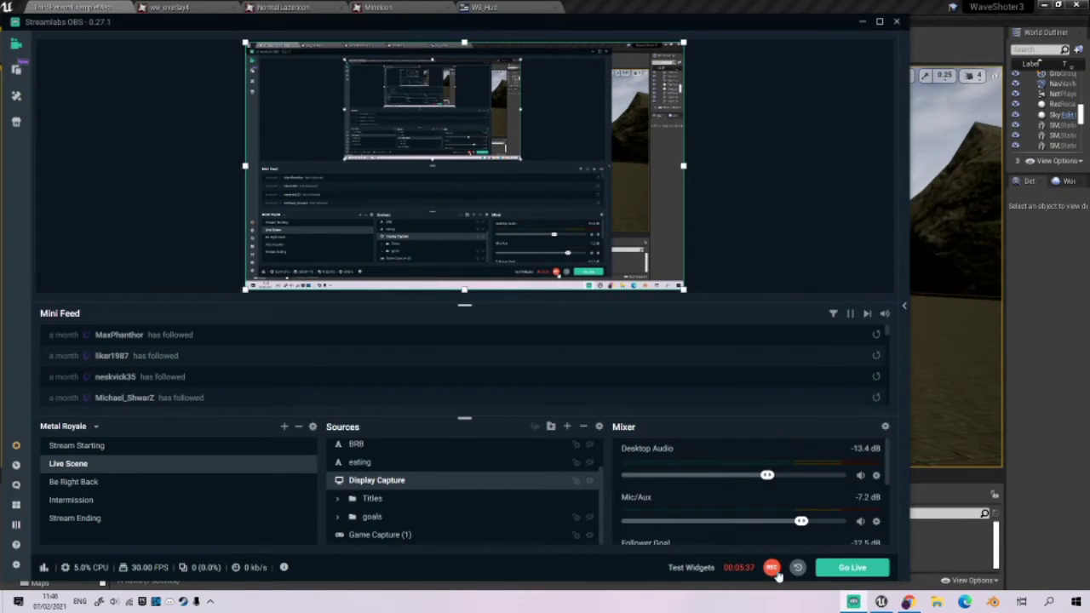